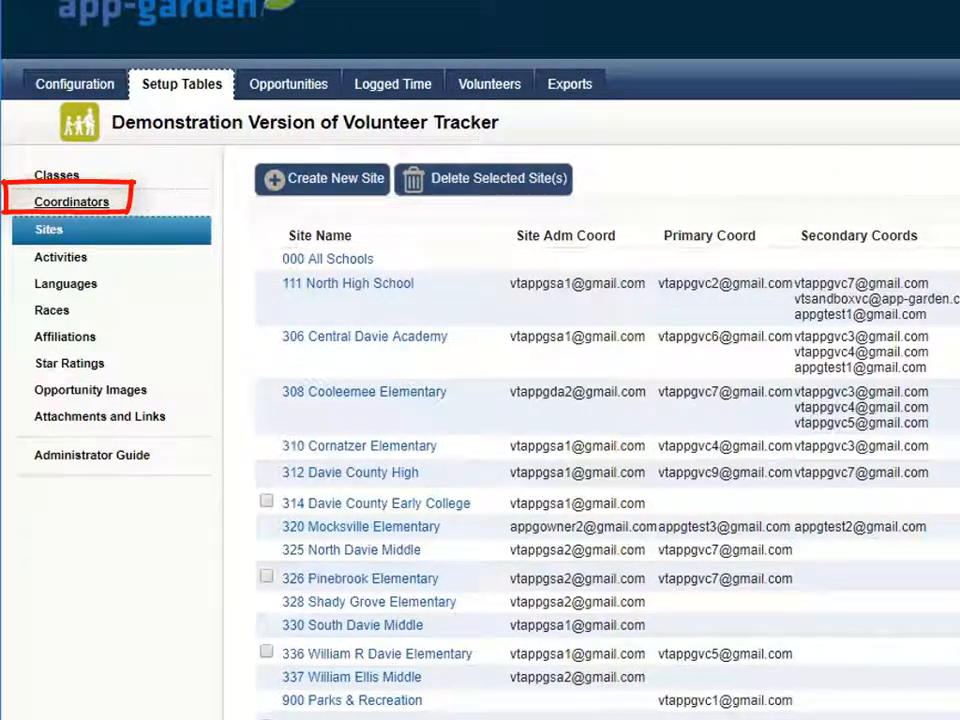
Start an email to all coordinators with the attachment Board Policy Change and the subject "Board Change".
{"action": "left_click", "coordinate": [72, 202]}
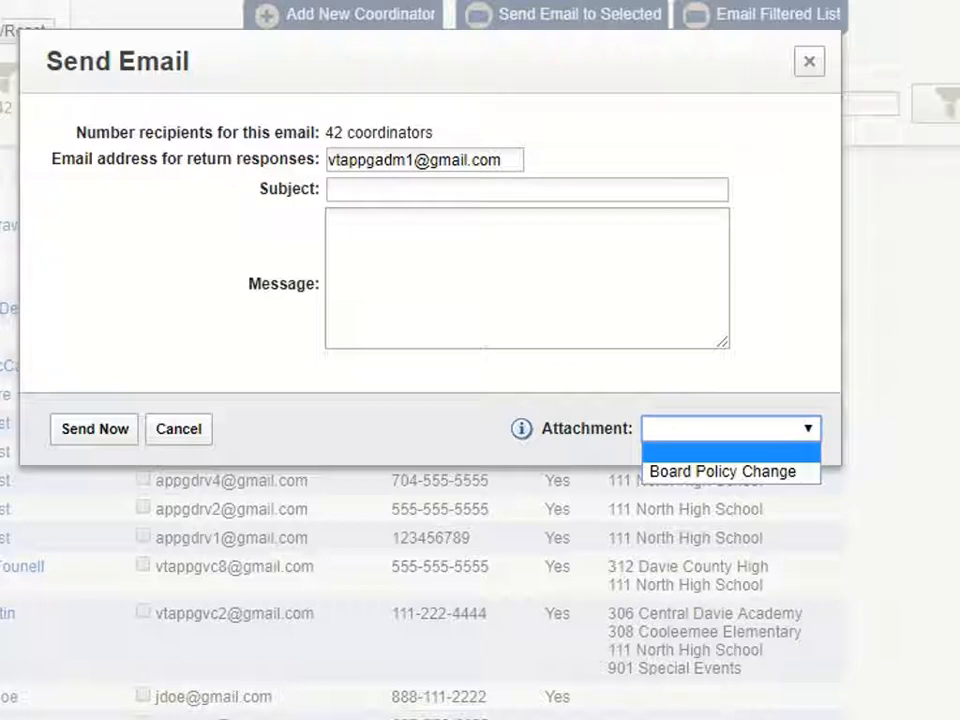
{"action": "left_click", "coordinate": [723, 471]}
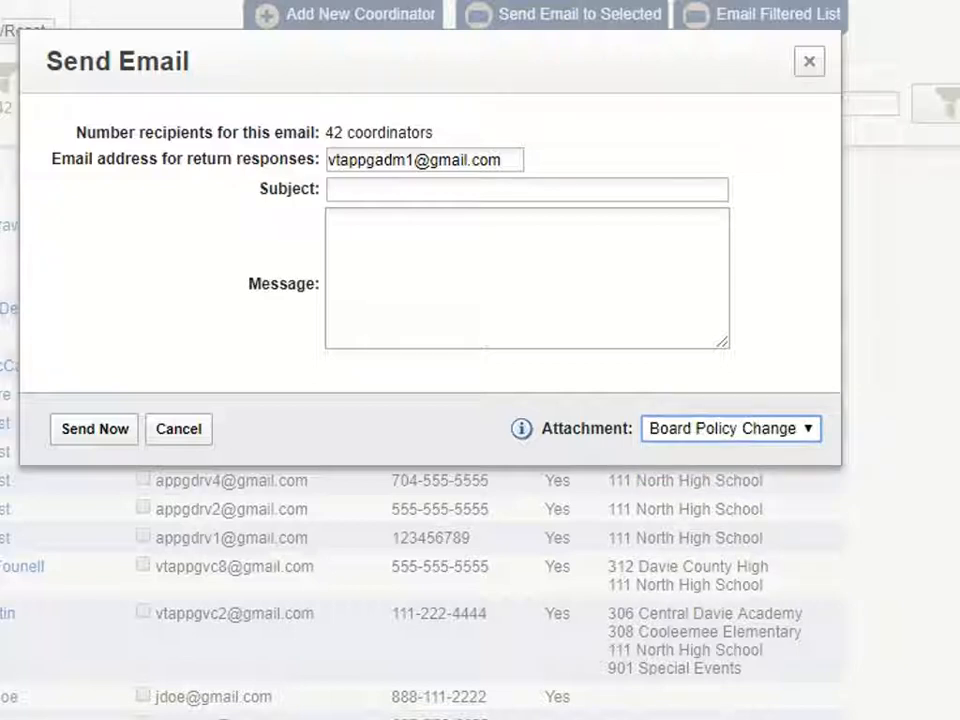
{"action": "left_click", "coordinate": [527, 190]}
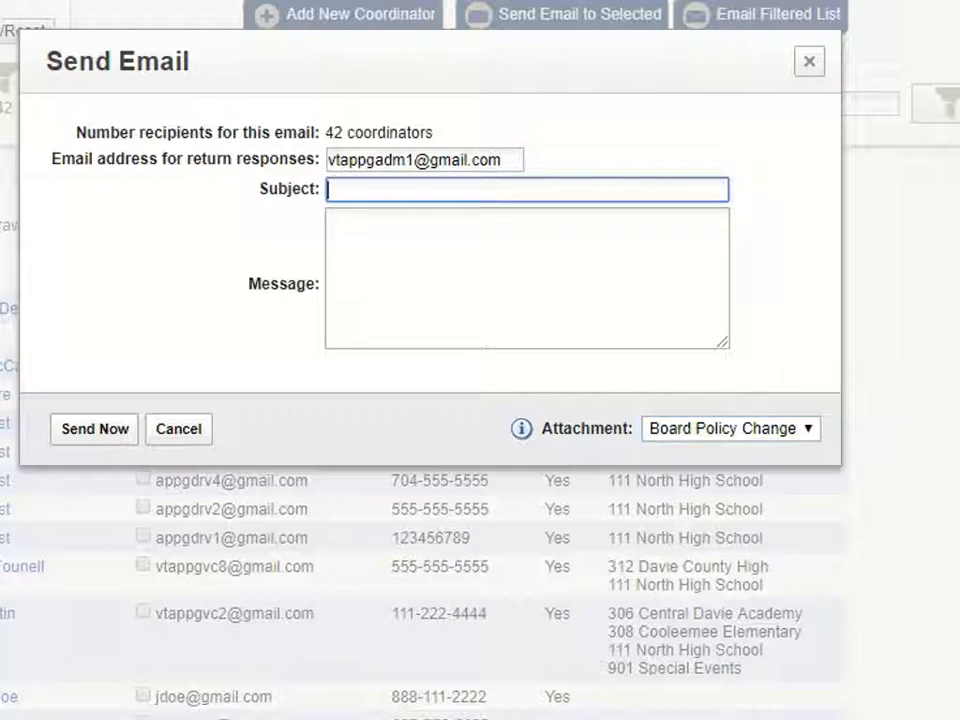
{"action": "type", "text": "Board  Change"}
{"action": "key", "text": "Tab"}
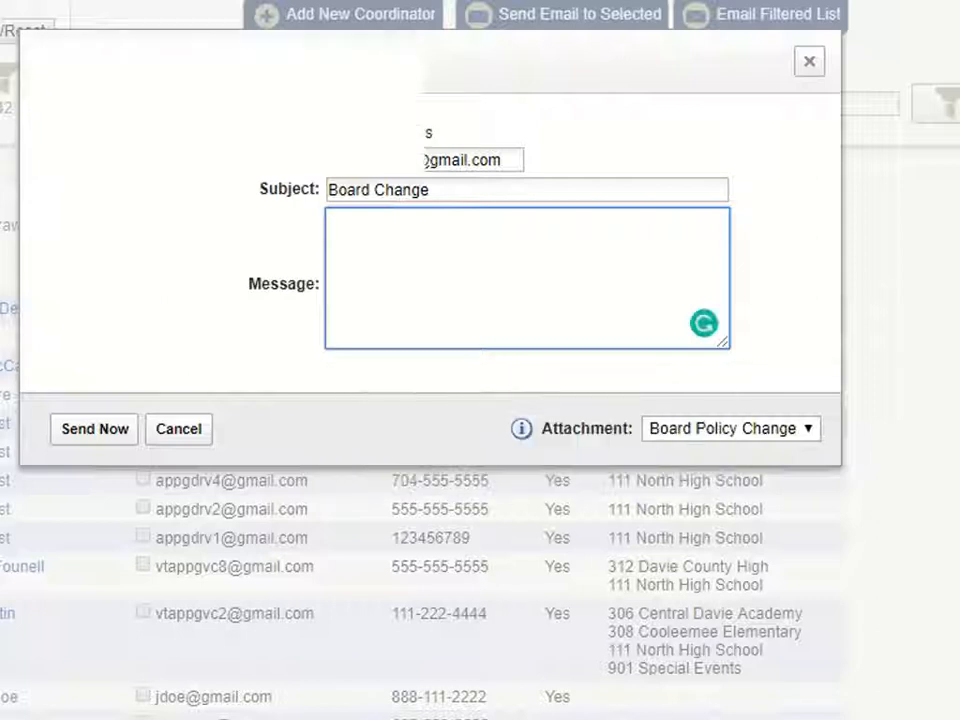
Write the message "Please review the new board policy for volunteers." and send the email.
{"action": "type", "text": "Please reev"}
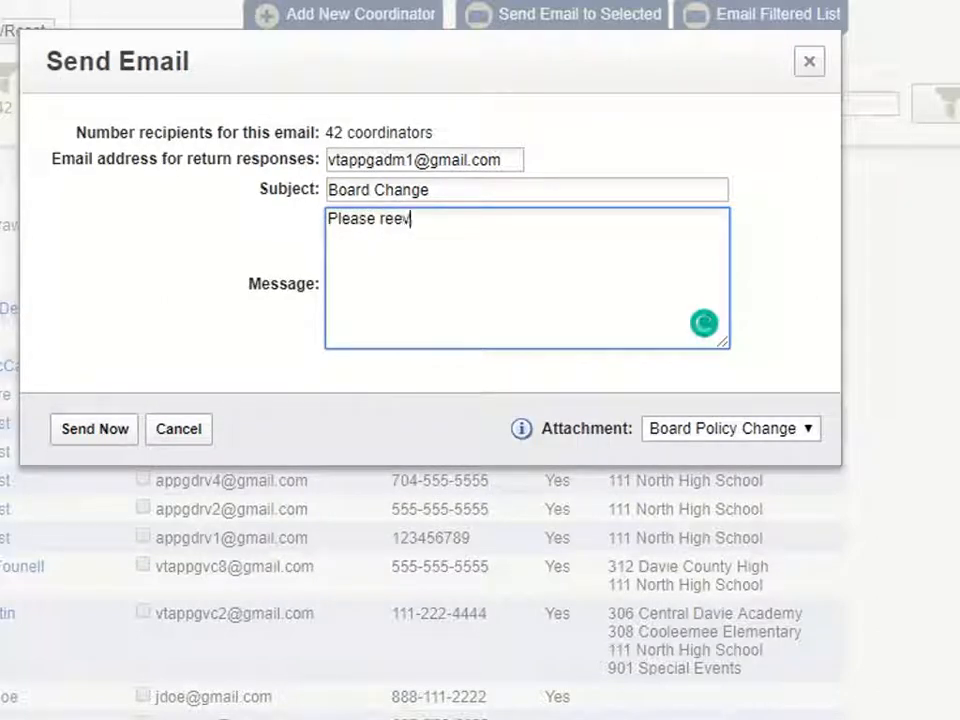
{"action": "key", "text": "BackSpace"}
{"action": "key", "text": "BackSpace"}
{"action": "type", "text": "view the new boar"}
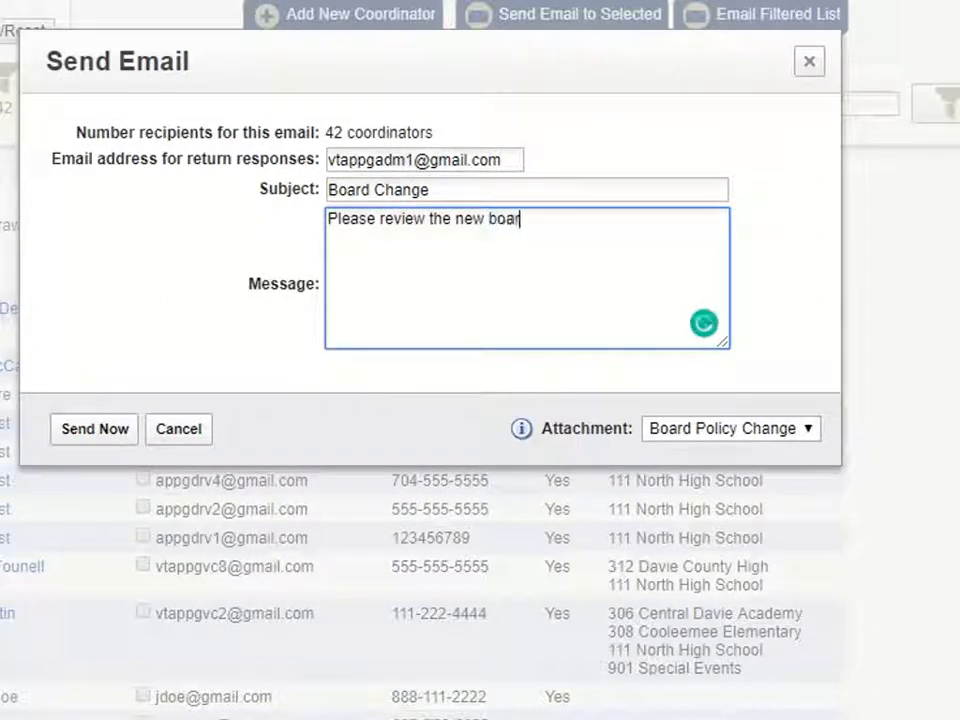
{"action": "type", "text": "d policy for volu"}
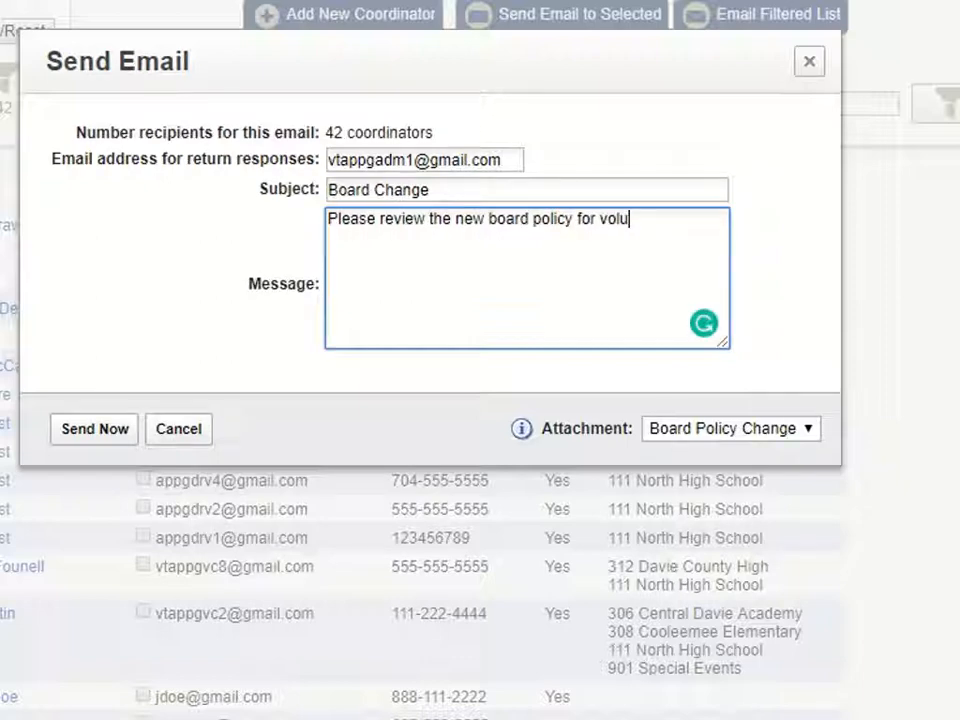
{"action": "type", "text": "nteers."}
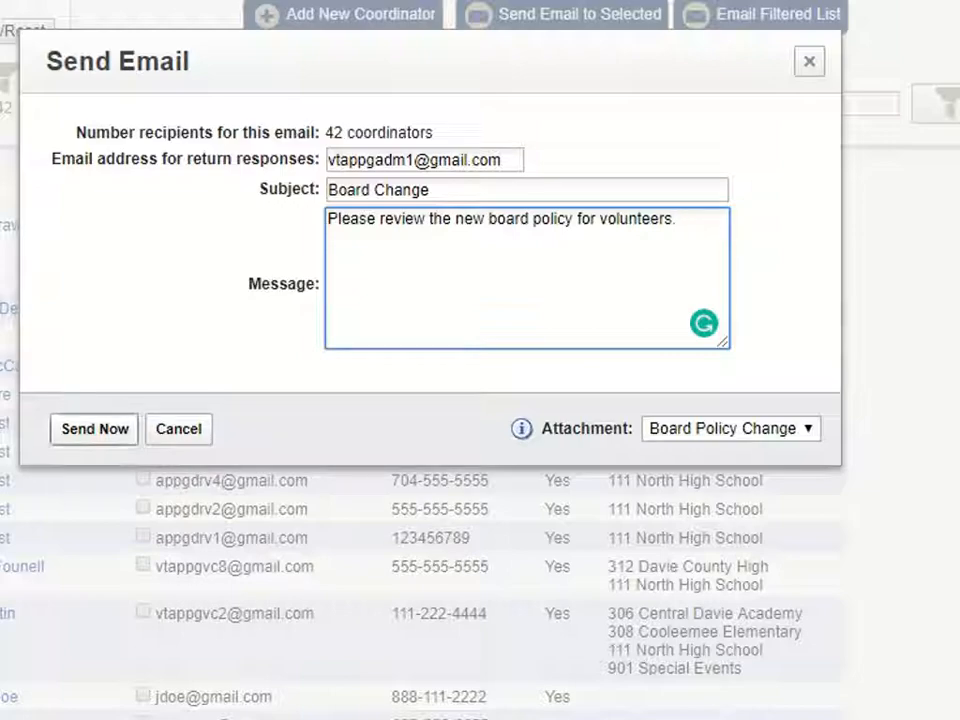
{"action": "left_click", "coordinate": [95, 429]}
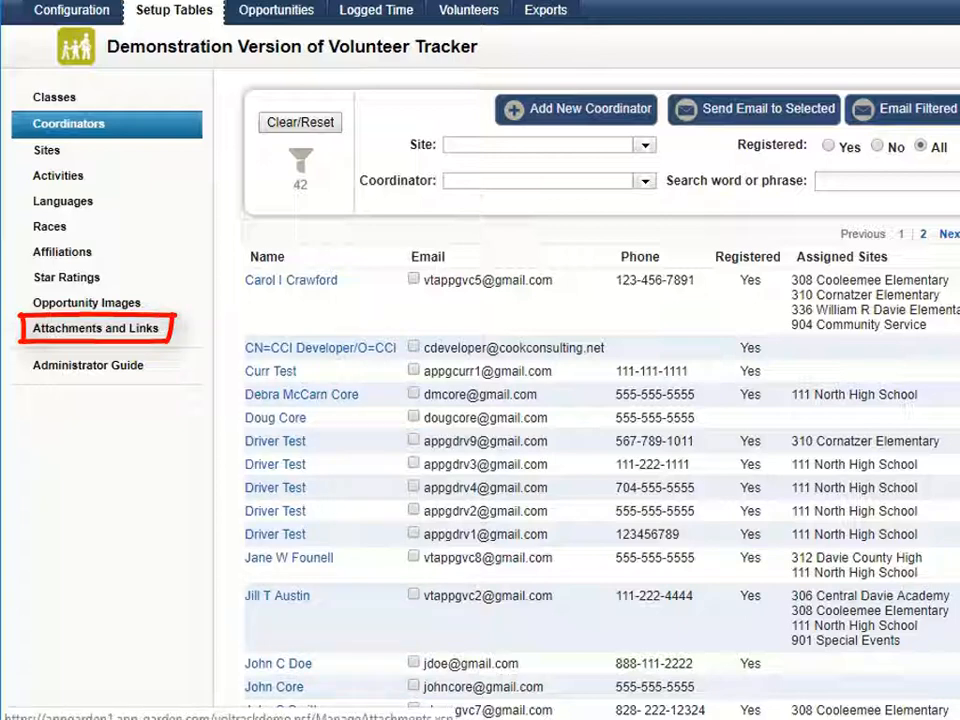
Start a new attachment in Attachments and Links using the PDF file "Beynd Screen Shot" from Pictures.
{"action": "left_click", "coordinate": [96, 328]}
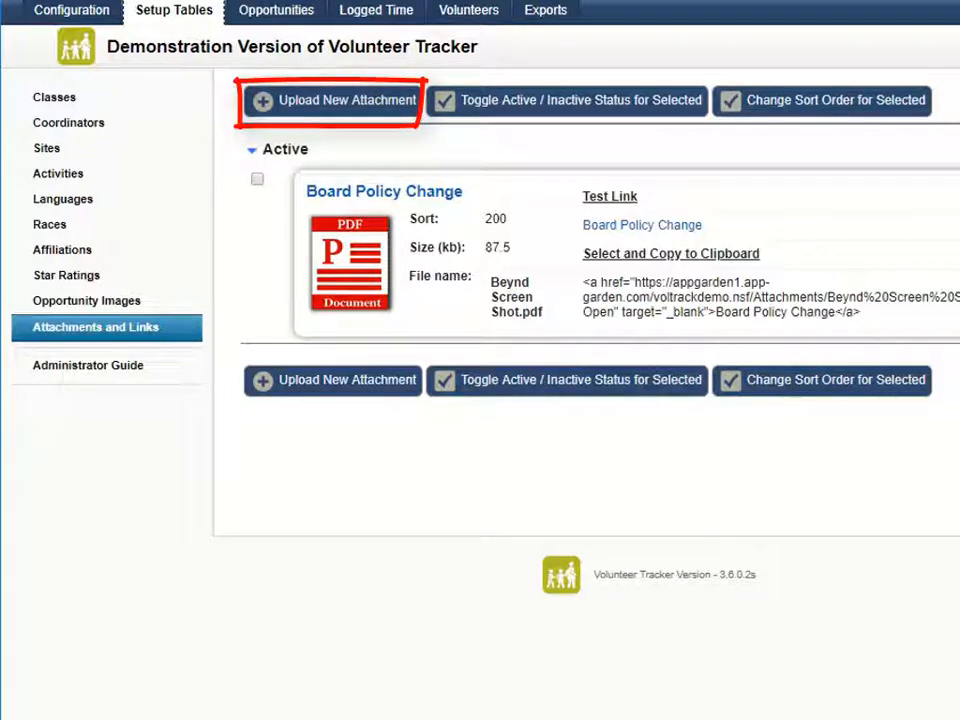
{"action": "left_click", "coordinate": [334, 101]}
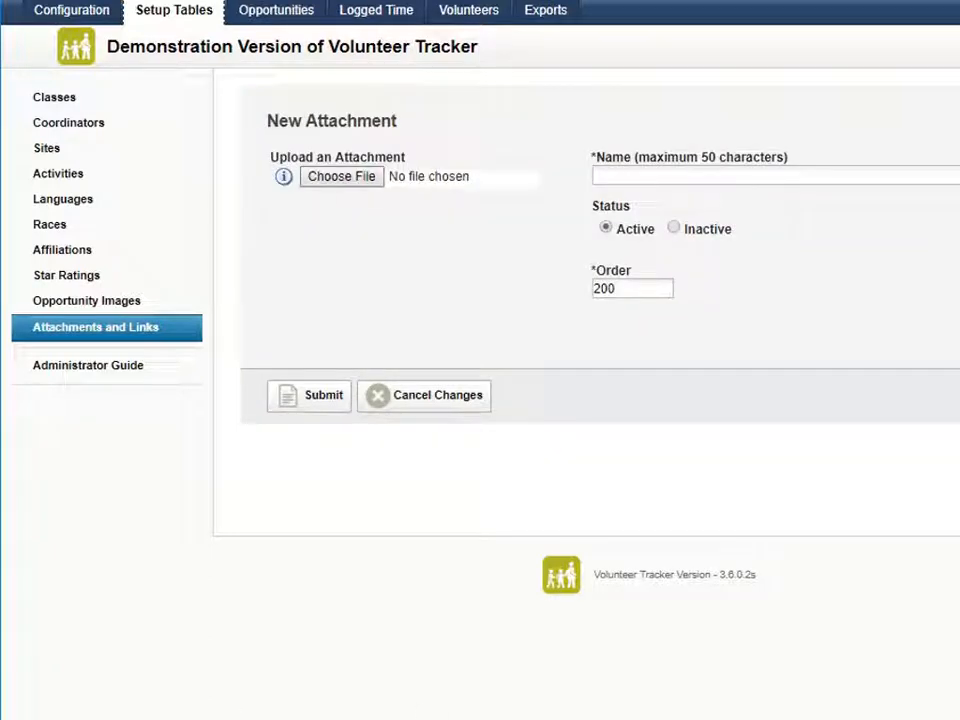
{"action": "left_click", "coordinate": [342, 177]}
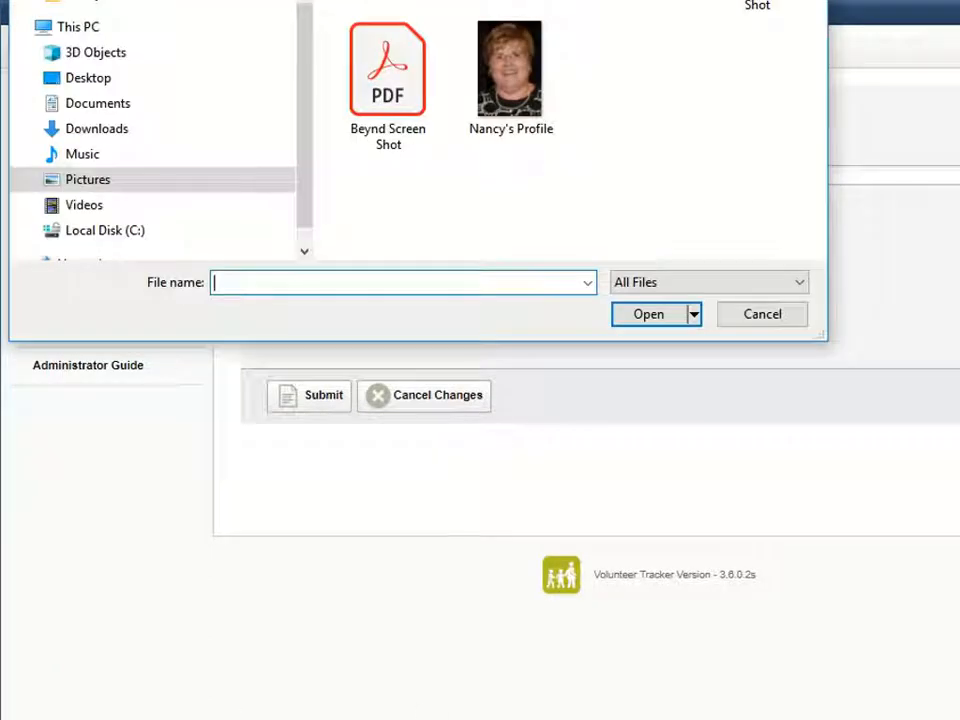
{"action": "left_click", "coordinate": [388, 75]}
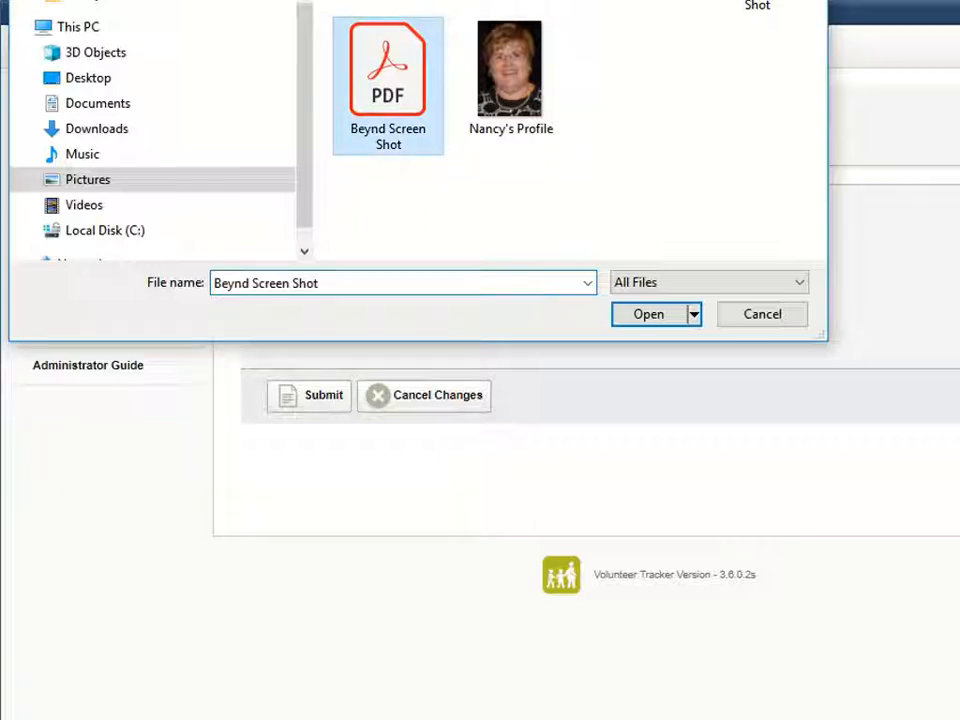
{"action": "left_click", "coordinate": [649, 314]}
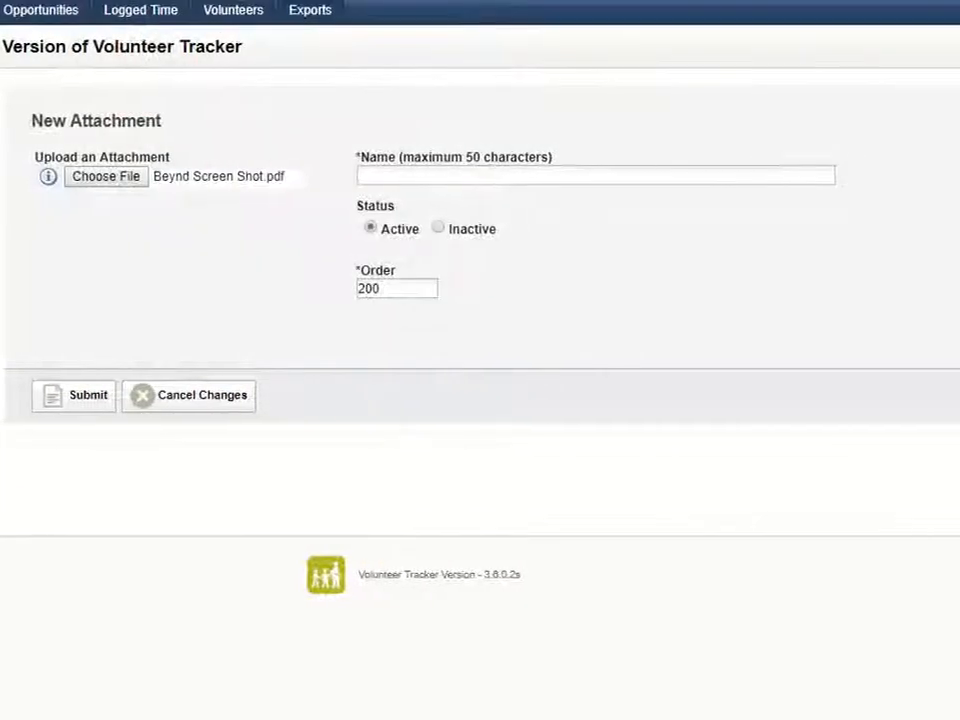
Name the new attachment "Volunteer Policy Changes" and submit it.
{"action": "left_click", "coordinate": [450, 176]}
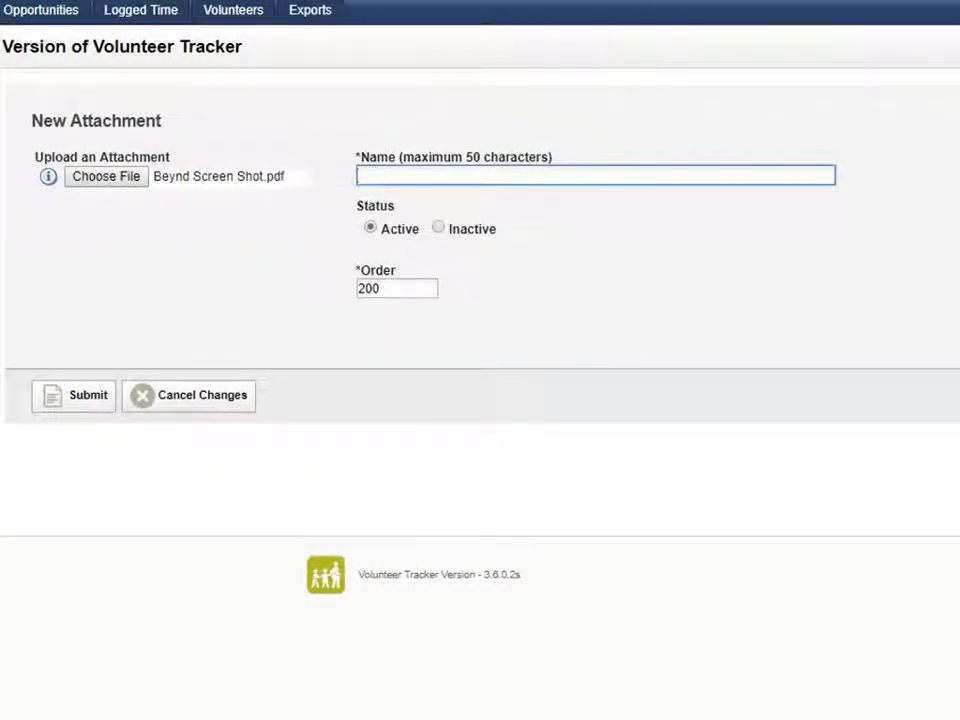
{"action": "type", "text": "Volunteer Policy Changes"}
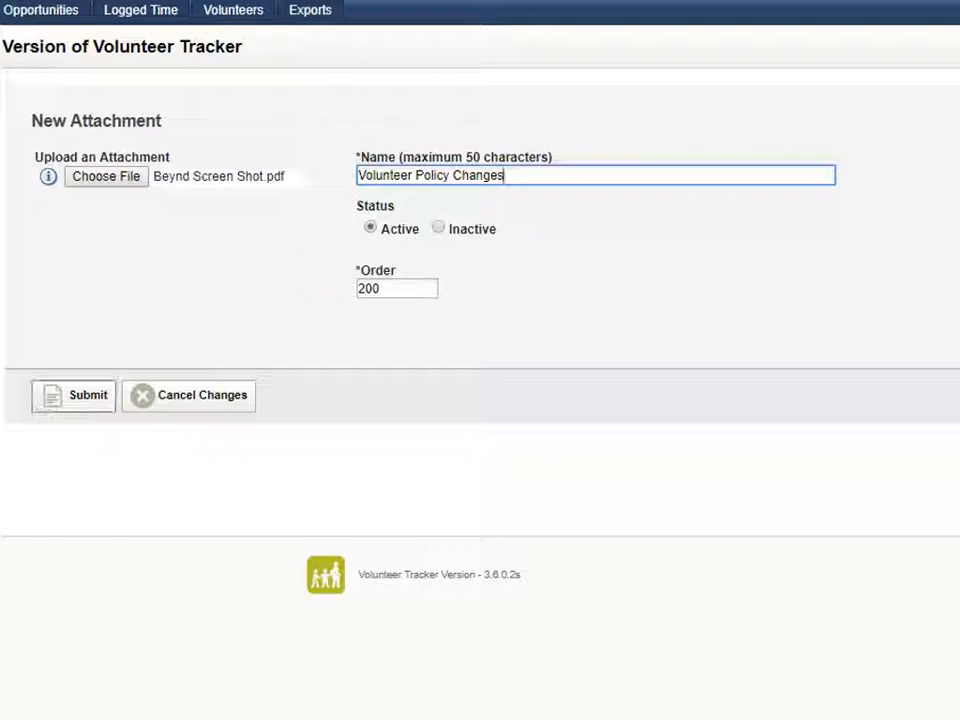
{"action": "left_click", "coordinate": [75, 395]}
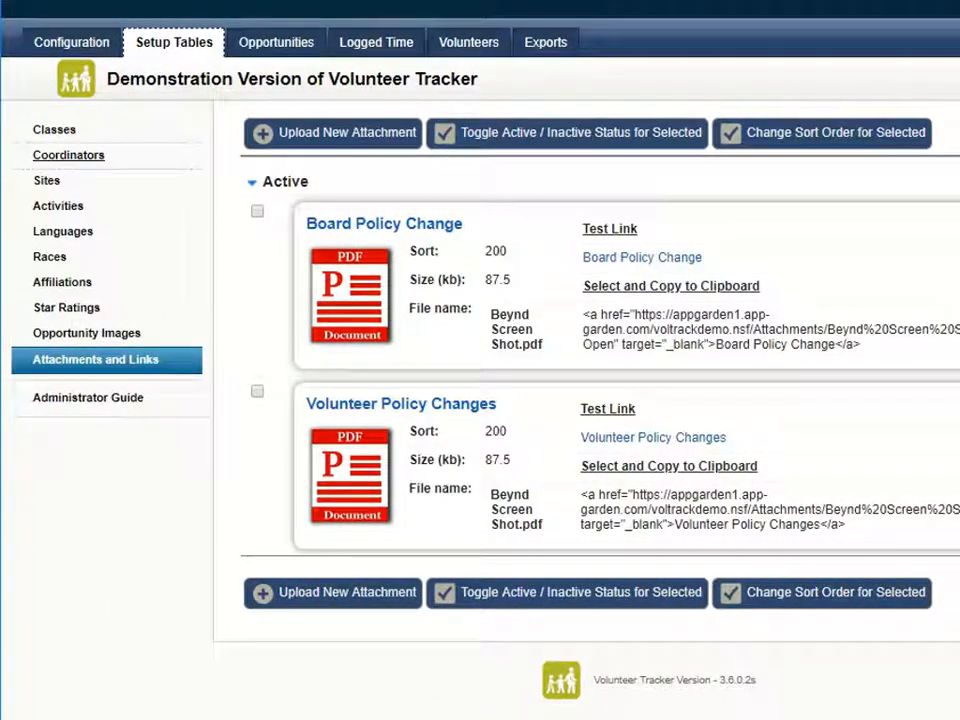
Filter the coordinators list by the site 111 North High School.
{"action": "left_click", "coordinate": [68, 155]}
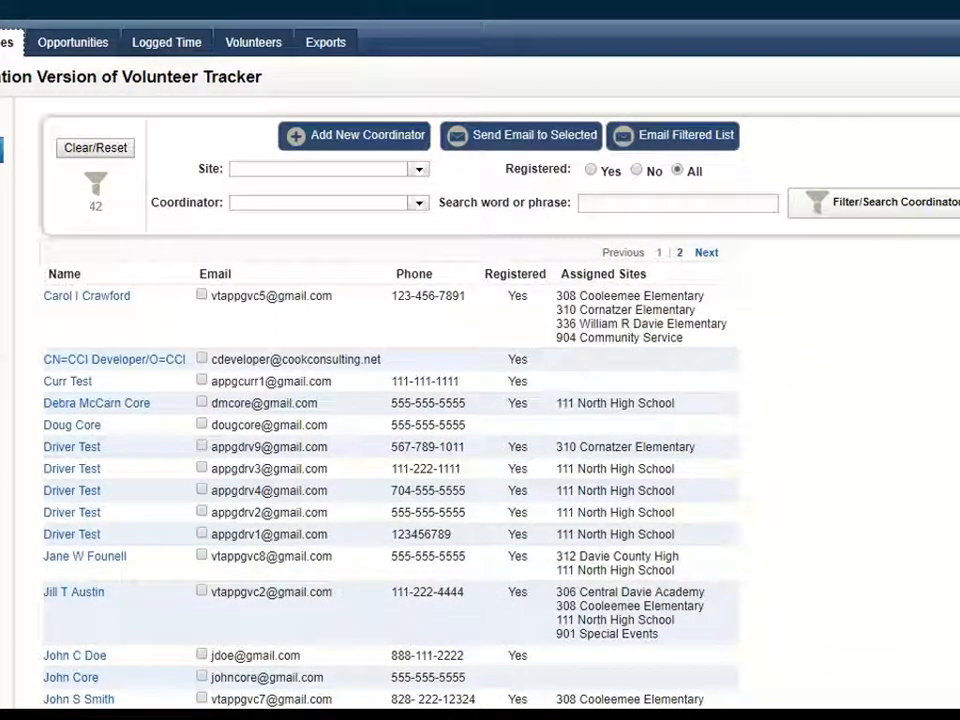
{"action": "left_click", "coordinate": [419, 170]}
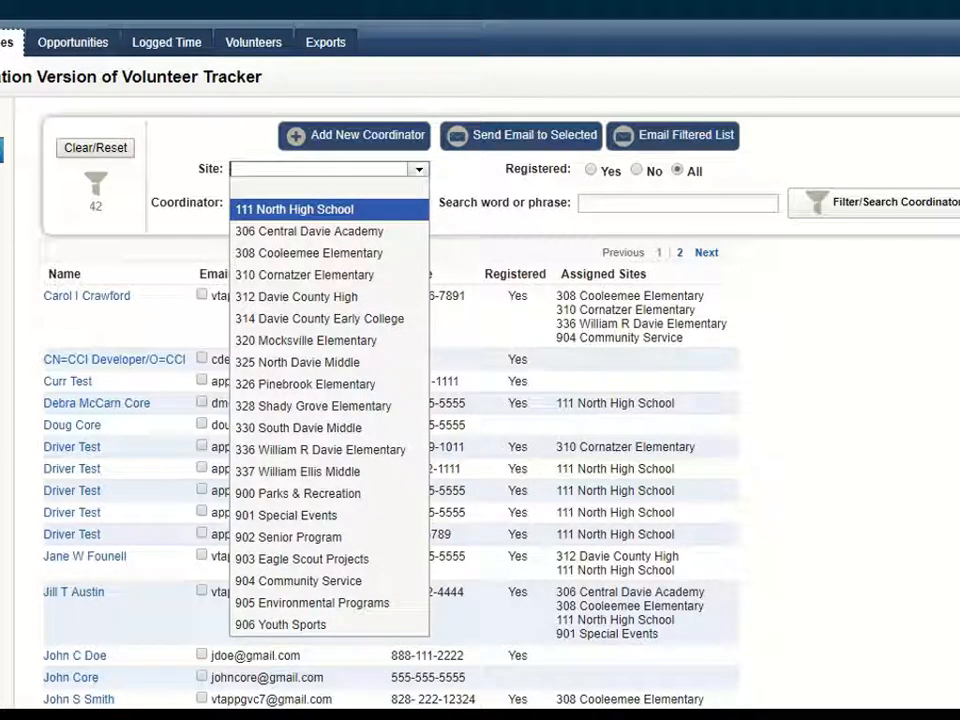
{"action": "key", "text": "Return"}
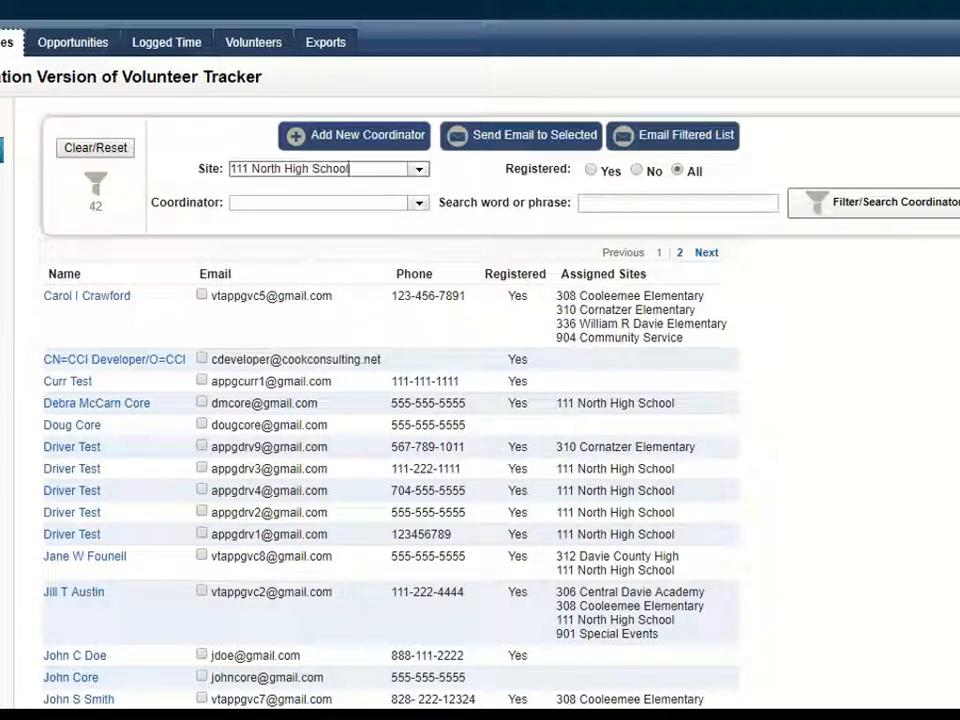
{"action": "left_click", "coordinate": [881, 203]}
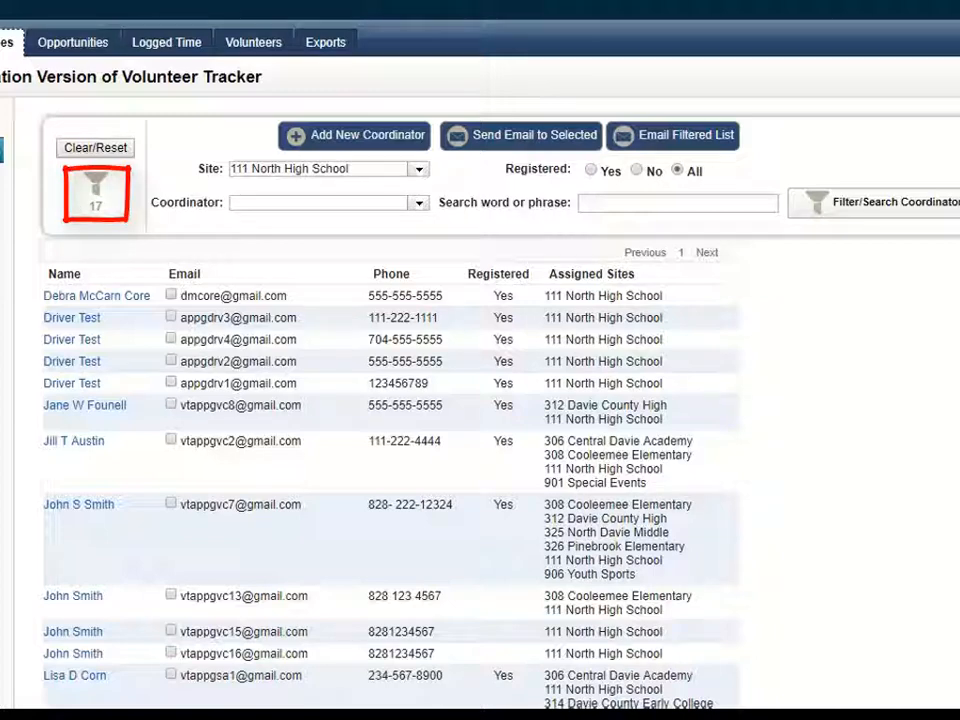
Start an email to the filtered coordinators with the subject "Volunteer Board Policy Changes" and the attachment Volunteer Policy Changes.
{"action": "left_click", "coordinate": [673, 136]}
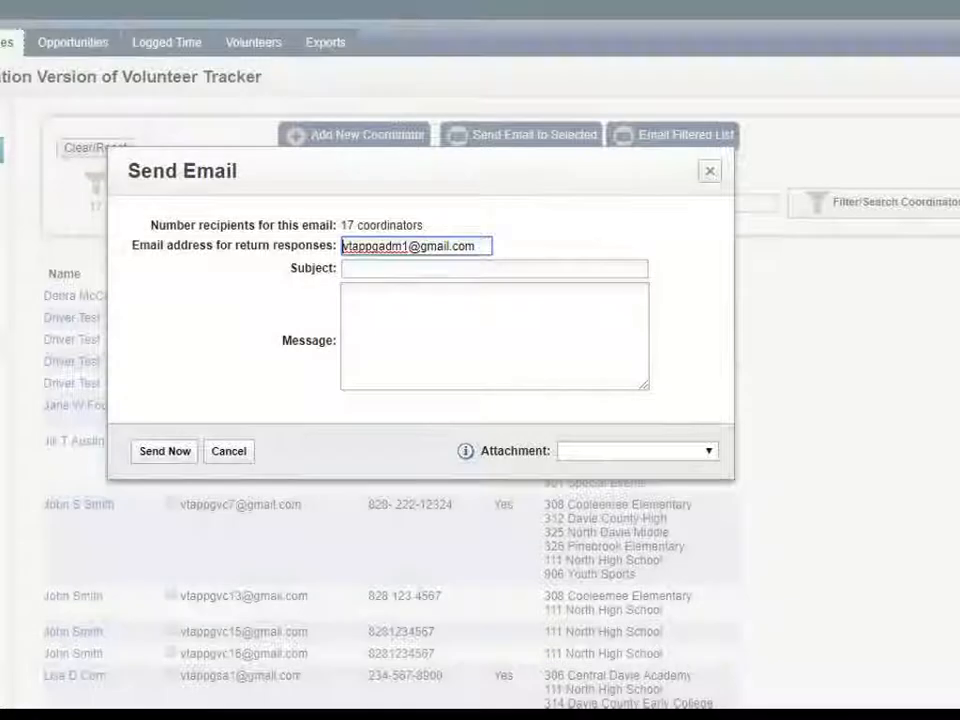
{"action": "left_click", "coordinate": [494, 269]}
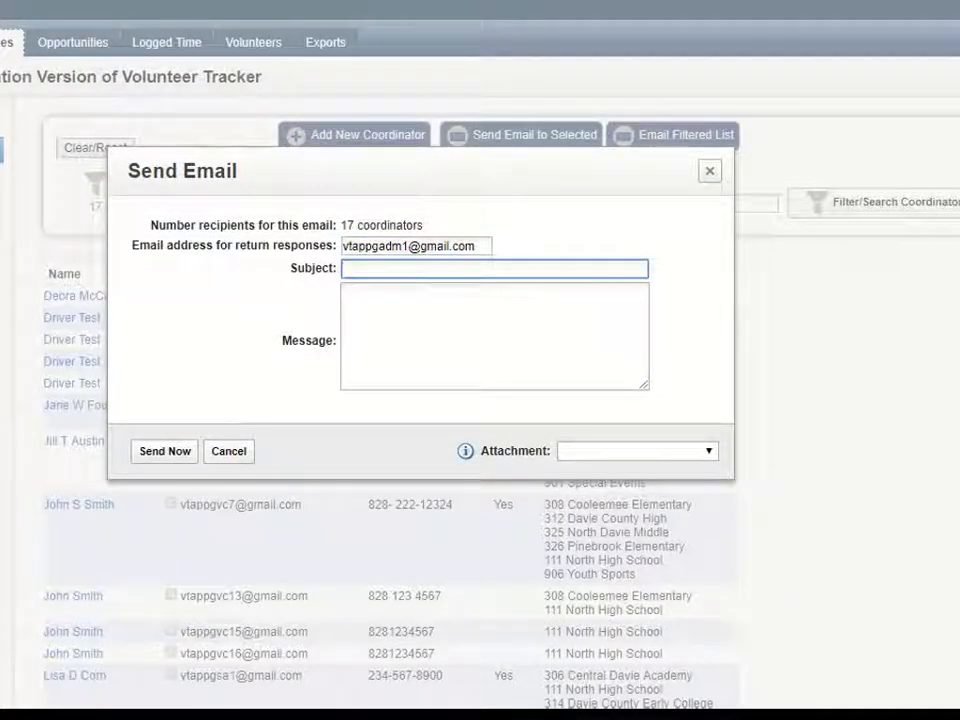
{"action": "type", "text": "Volunteer"}
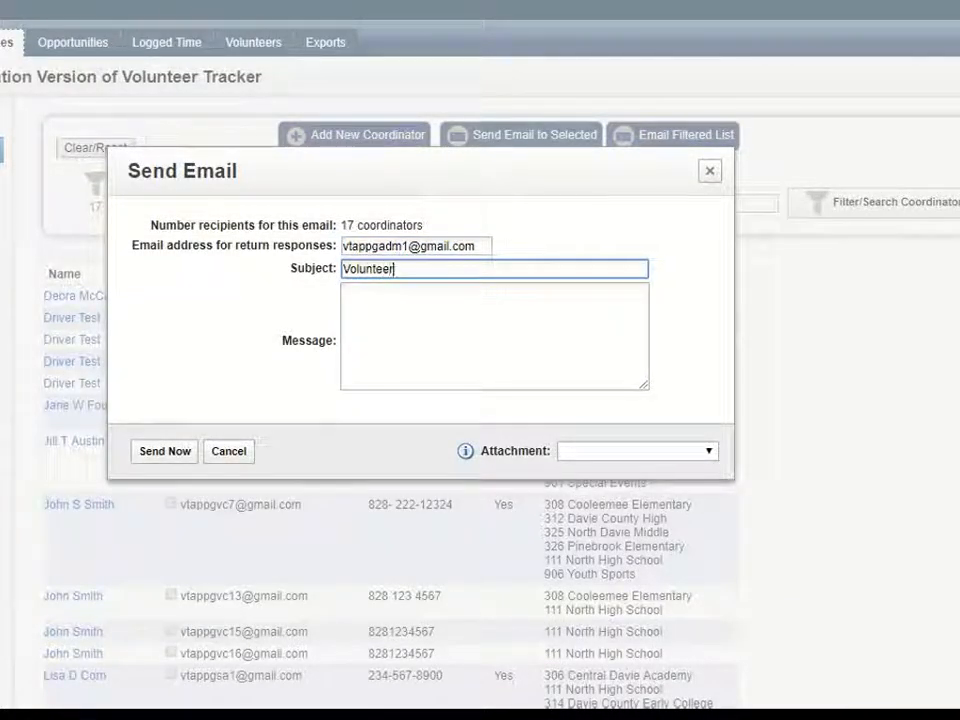
{"action": "type", "text": " Board Pol"}
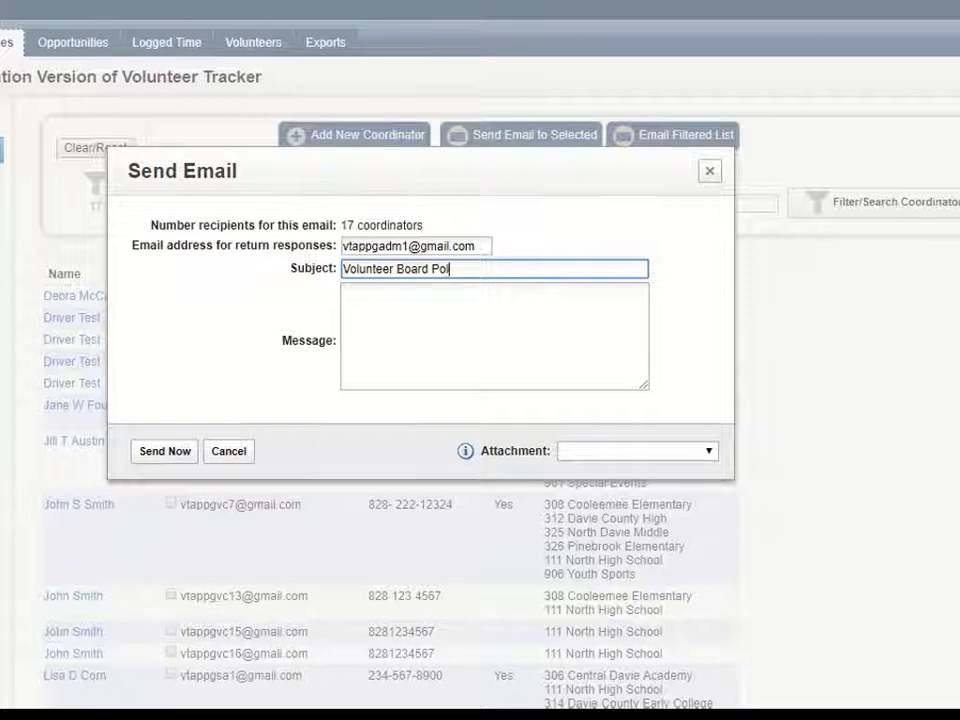
{"action": "type", "text": "icy Changes"}
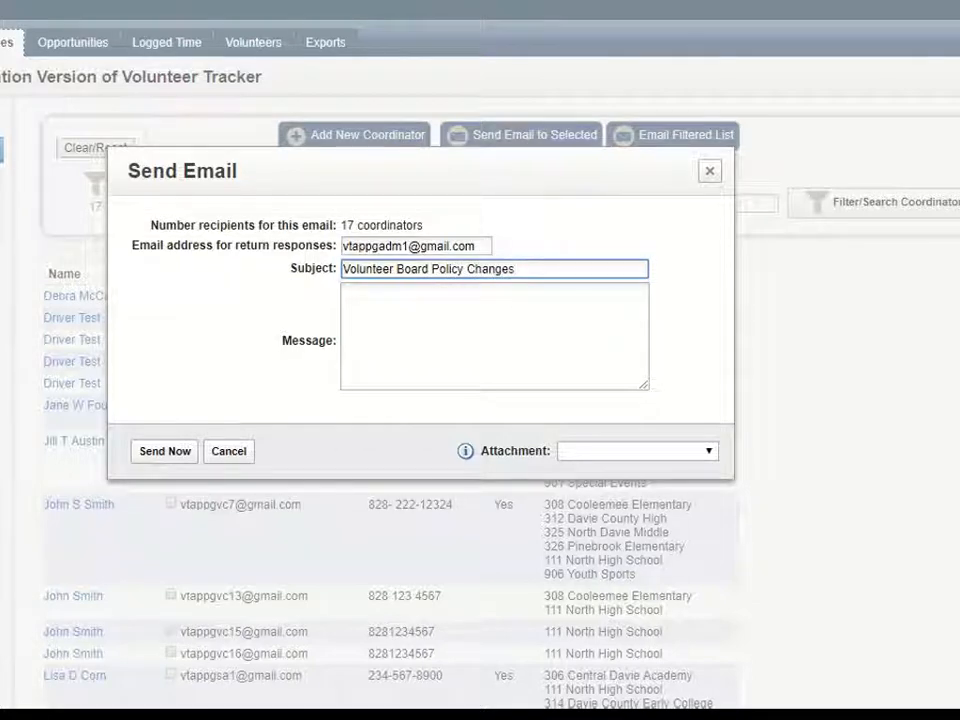
{"action": "left_click", "coordinate": [638, 451]}
{"action": "left_click", "coordinate": [630, 499]}
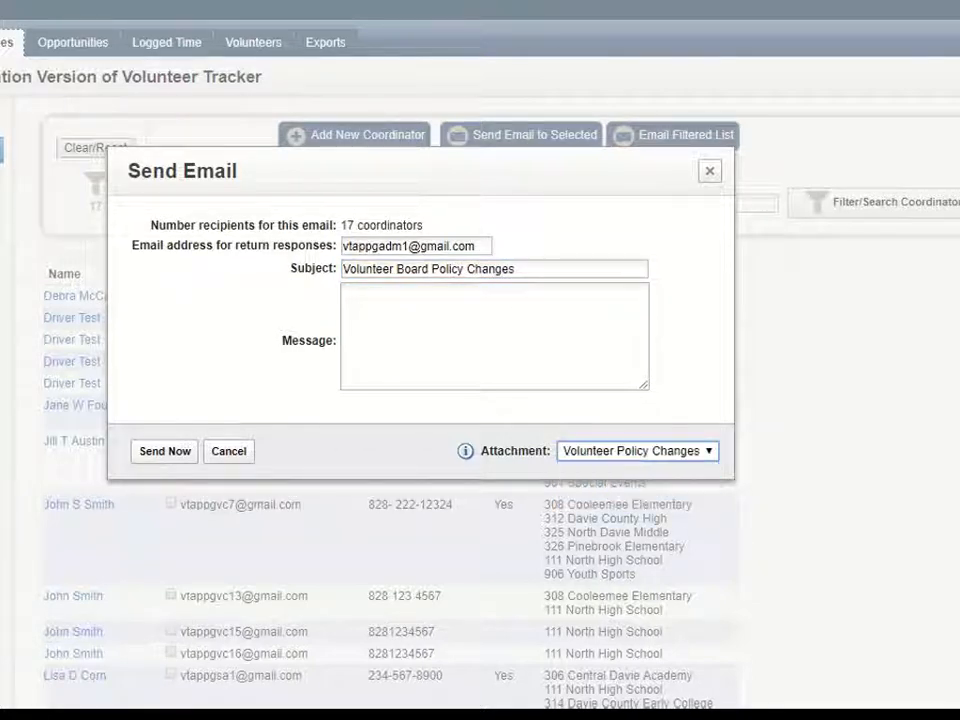
Write the message "Important!!! Please review the policy changes regarding volunteers in your school." and send the email.
{"action": "left_click", "coordinate": [440, 320]}
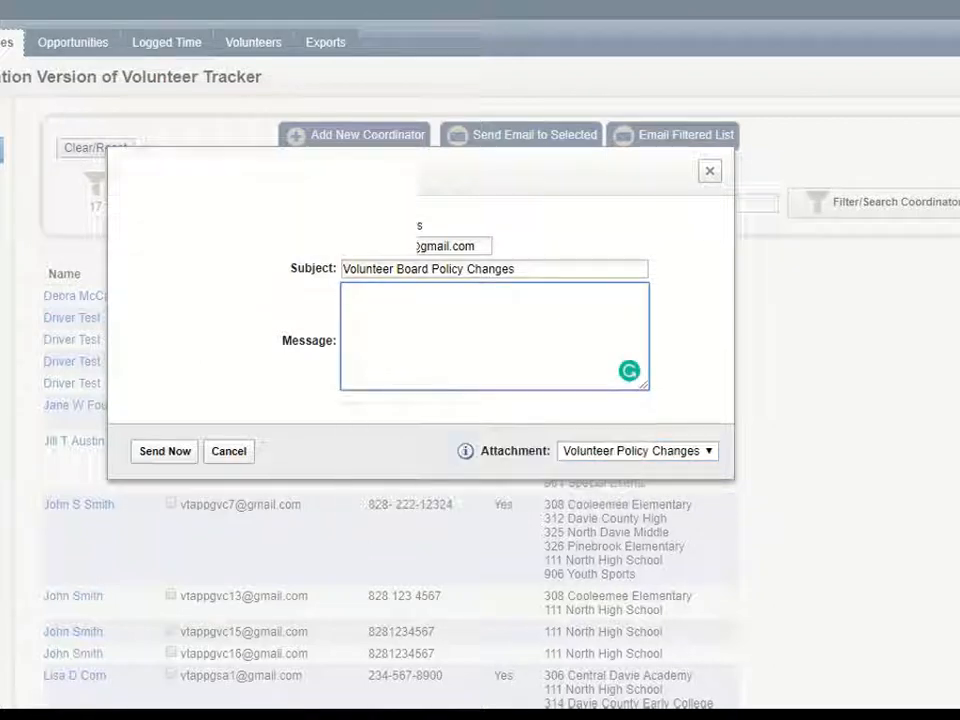
{"action": "type", "text": "Impo"}
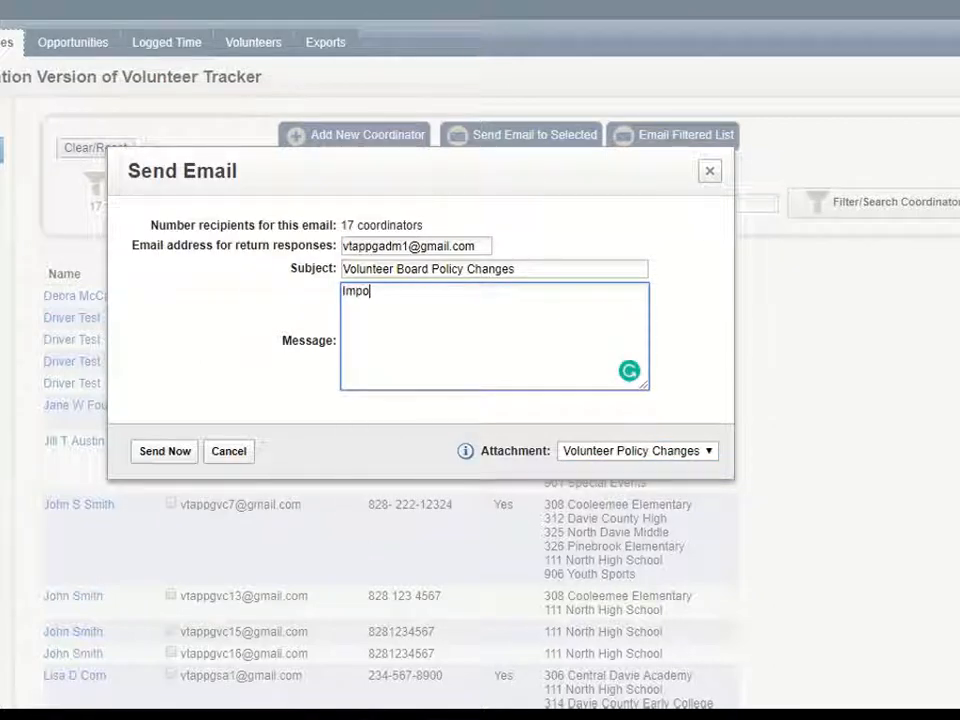
{"action": "type", "text": "rtant!!!"}
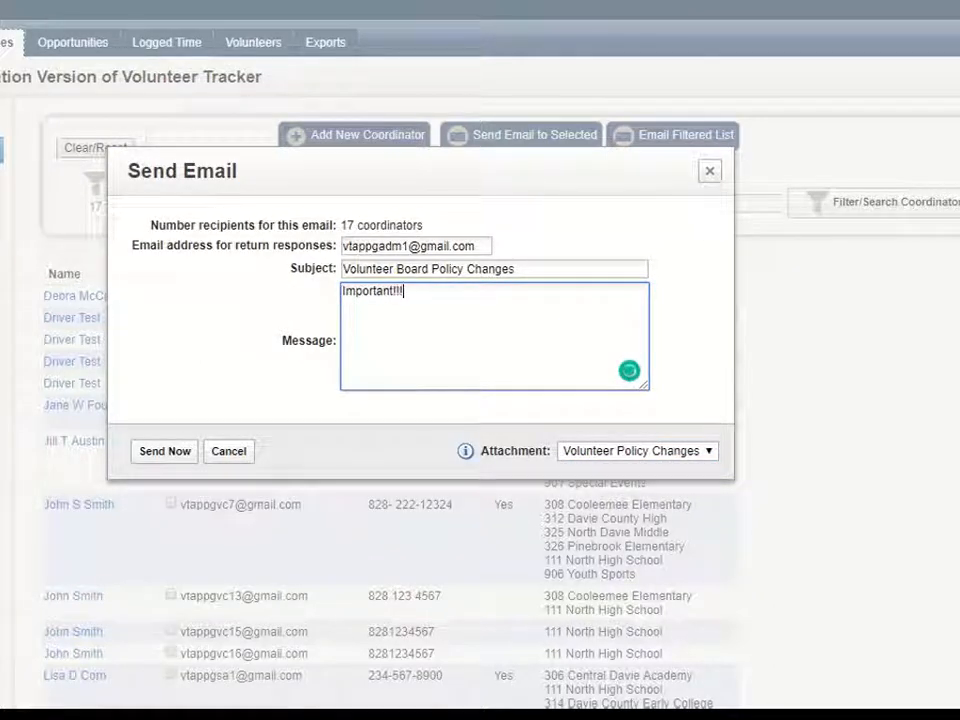
{"action": "type", "text": "  Please re"}
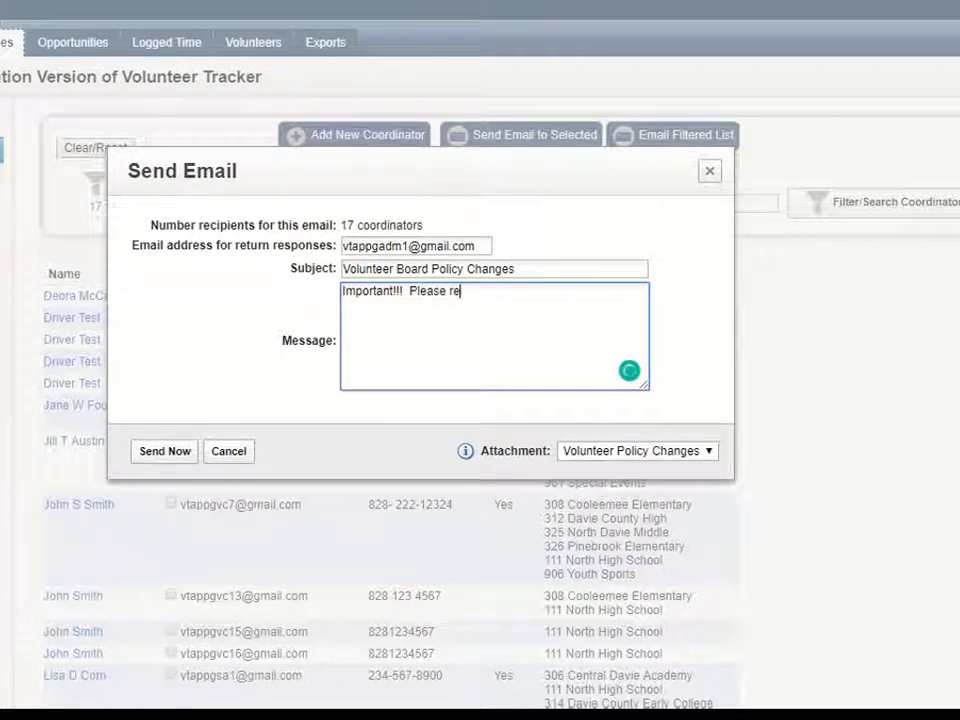
{"action": "type", "text": "view the p"}
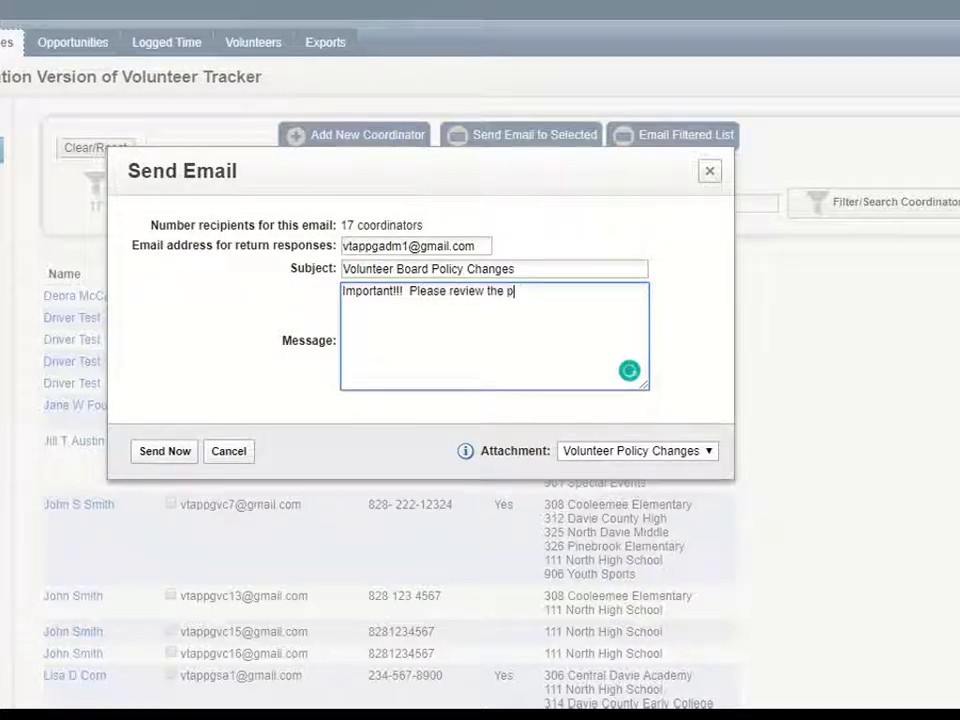
{"action": "type", "text": "olicy changes re"}
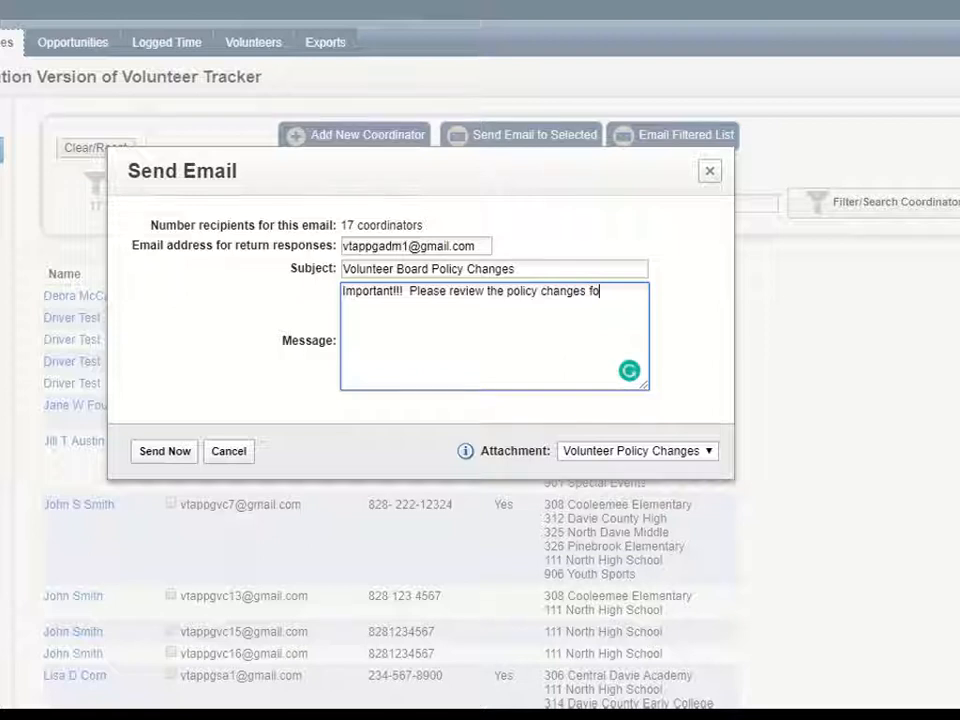
{"action": "type", "text": "garding volu"}
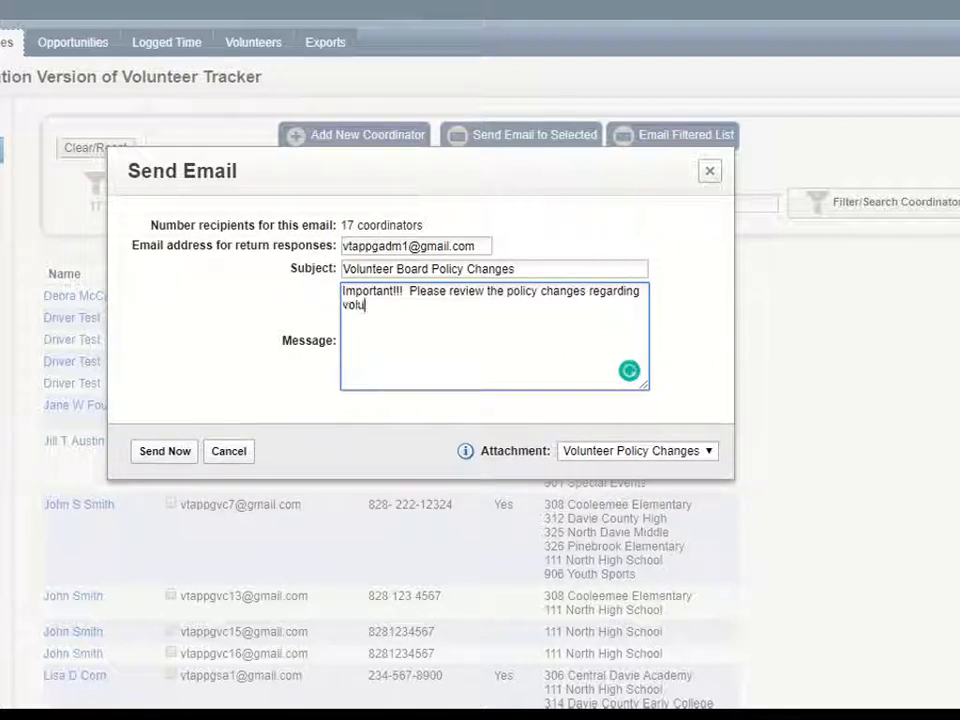
{"action": "type", "text": "nteers "}
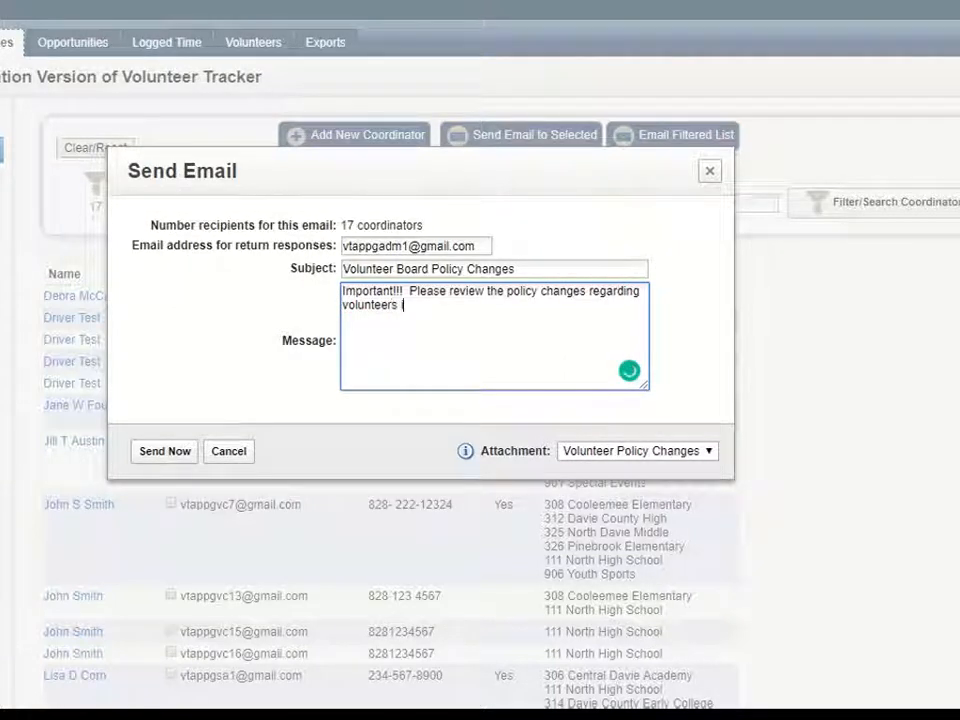
{"action": "type", "text": "in your school."}
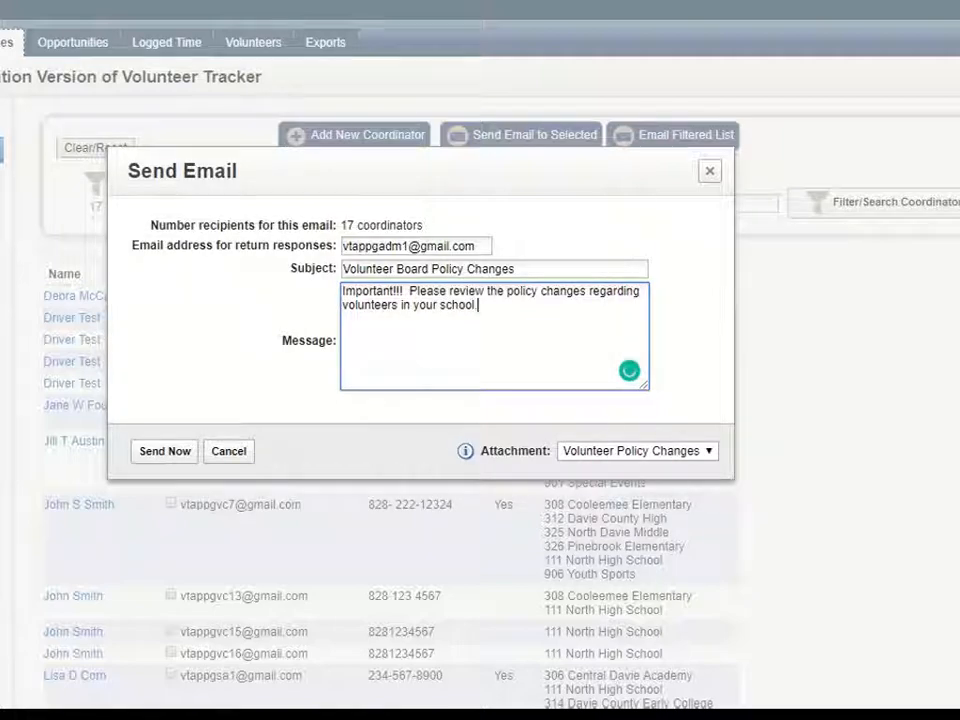
{"action": "left_click", "coordinate": [165, 451]}
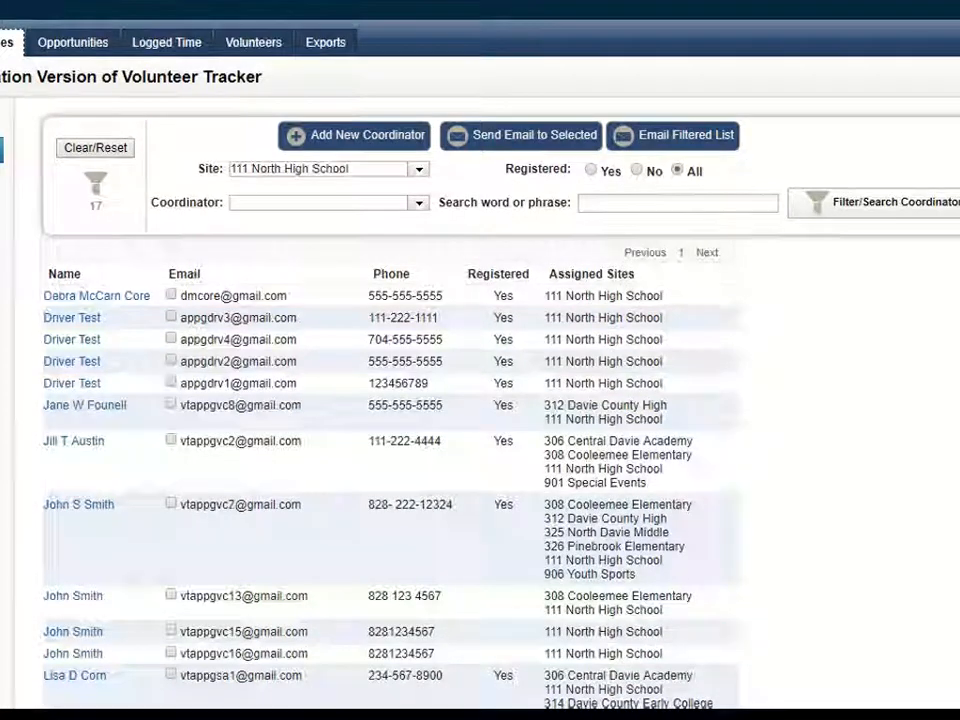
View the email form addressed to three individually selected coordinators from the unfiltered list and close it without sending.
{"action": "scroll", "coordinate": [480, 360], "scroll_direction": "down", "scroll_amount": 3}
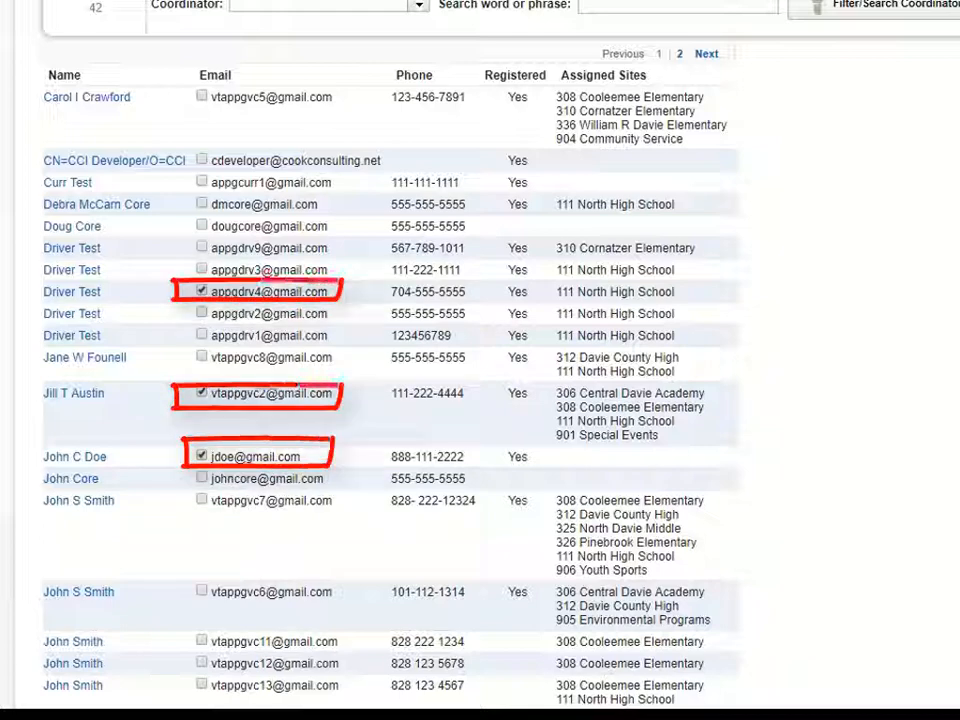
{"action": "scroll", "coordinate": [480, 360], "scroll_direction": "up", "scroll_amount": 3}
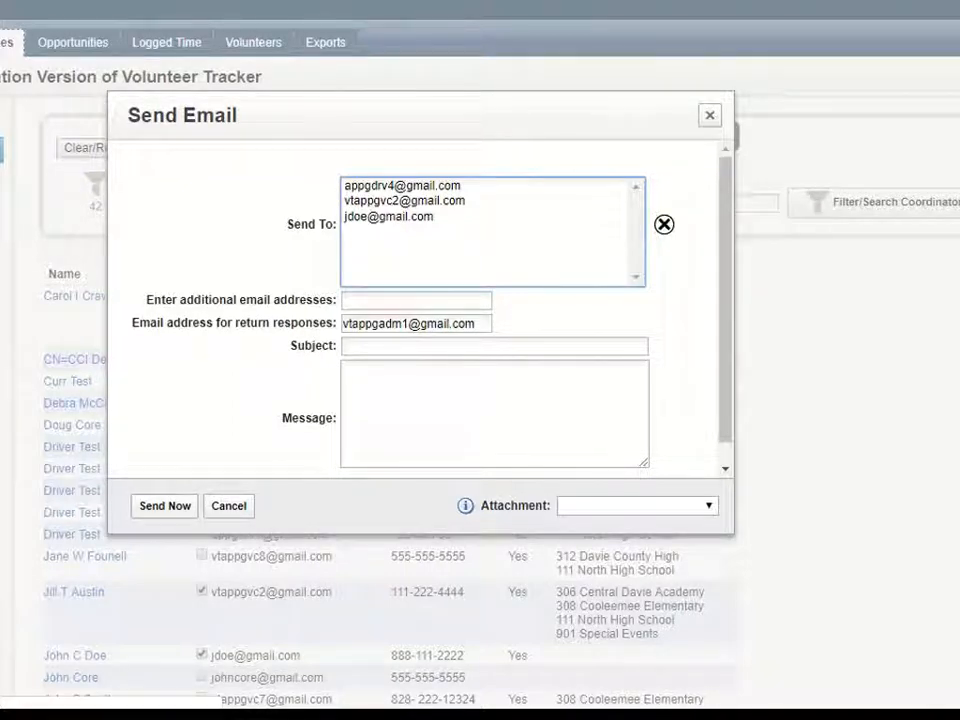
{"action": "key", "text": "Escape"}
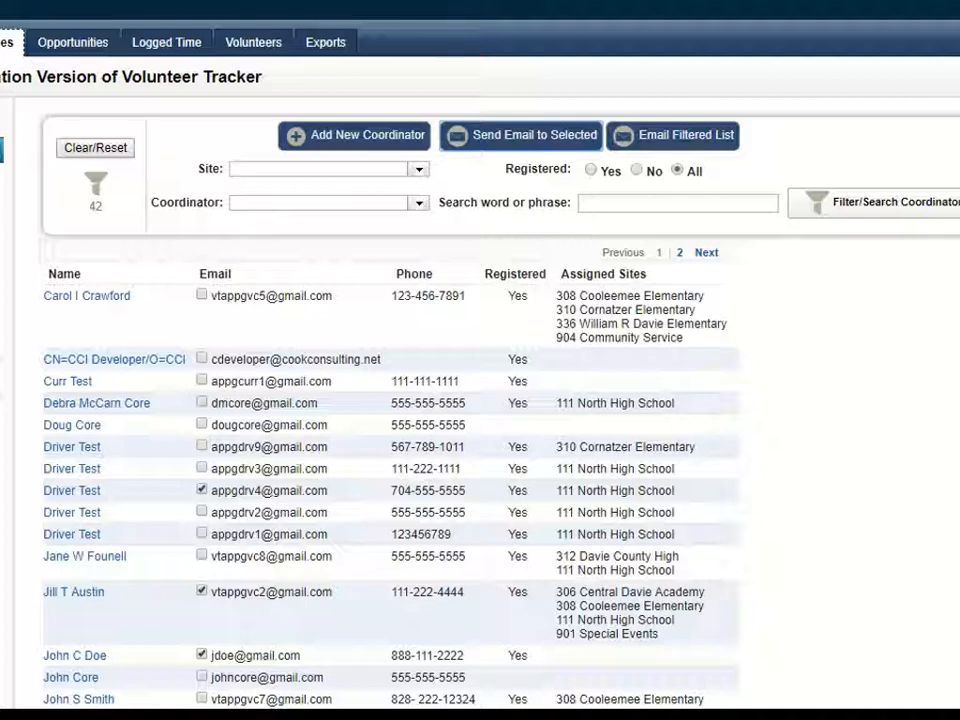